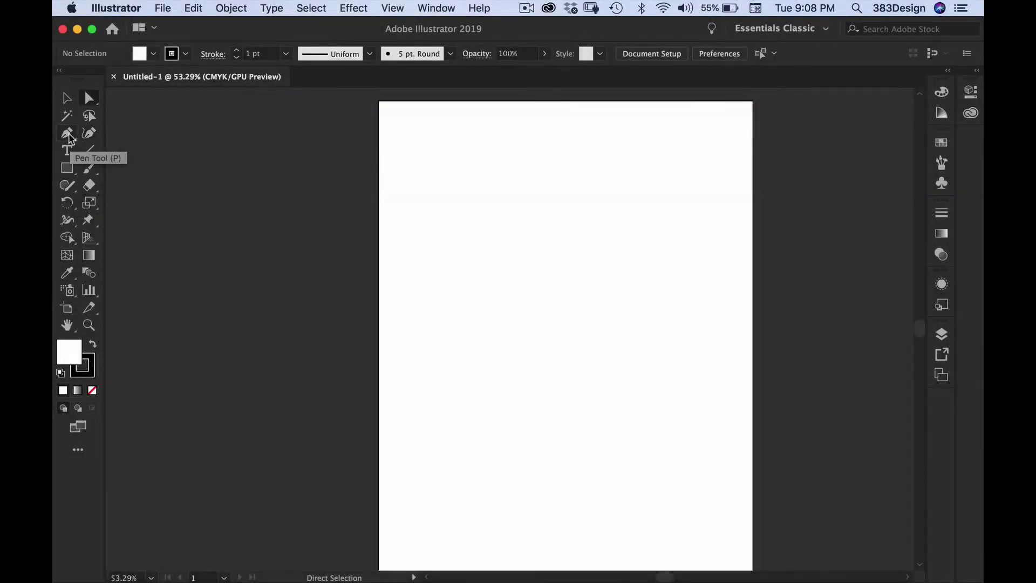
- Tear off the Pen tool group as a floating palette and place it beside the artboard
left_click(69, 135)
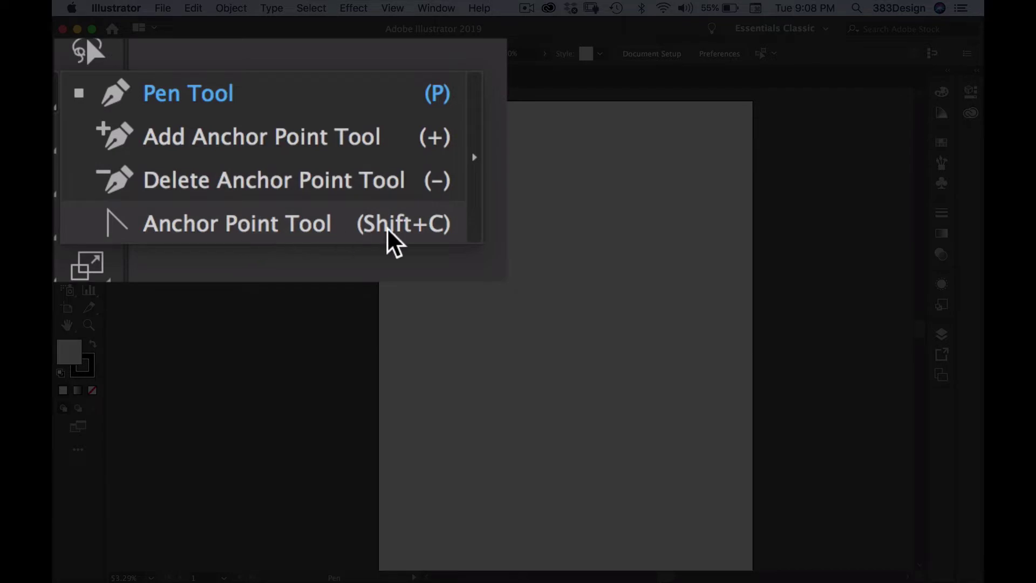
left_click(474, 216)
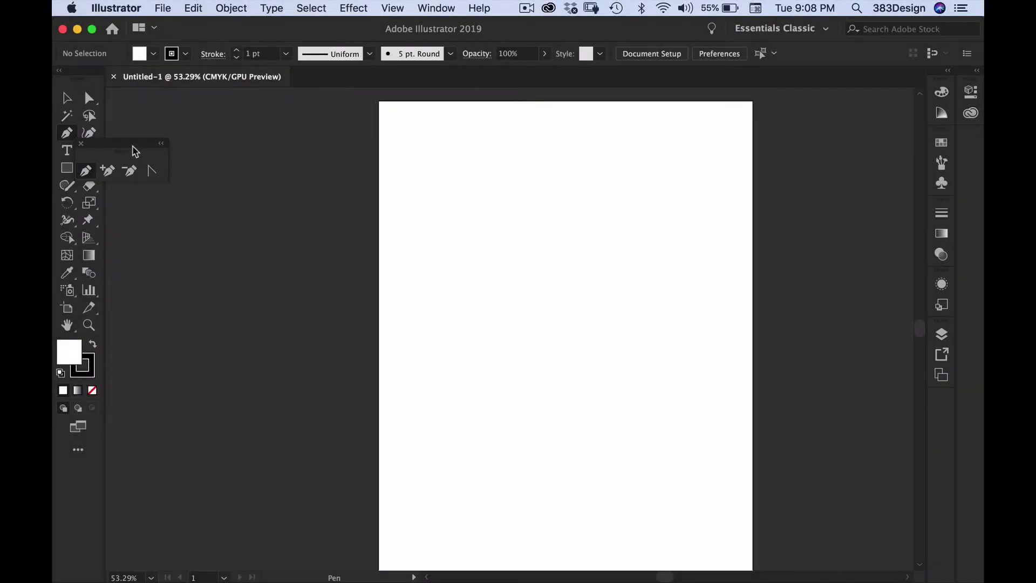
left_click_drag(135, 151, 222, 121)
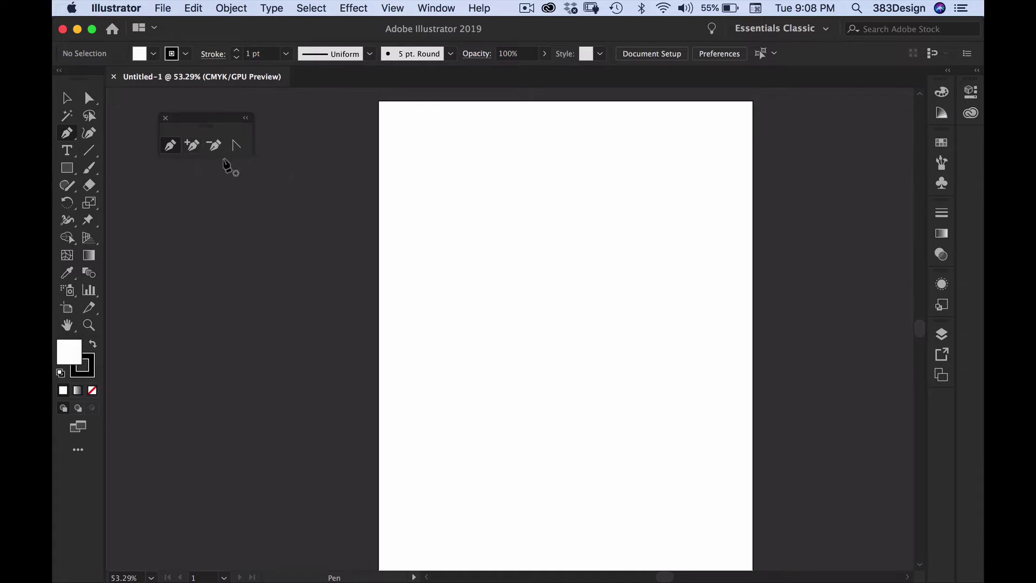
- Draw an open zigzag path of six straight segments across the upper artboard with the Pen tool, and end the path
left_click(465, 193)
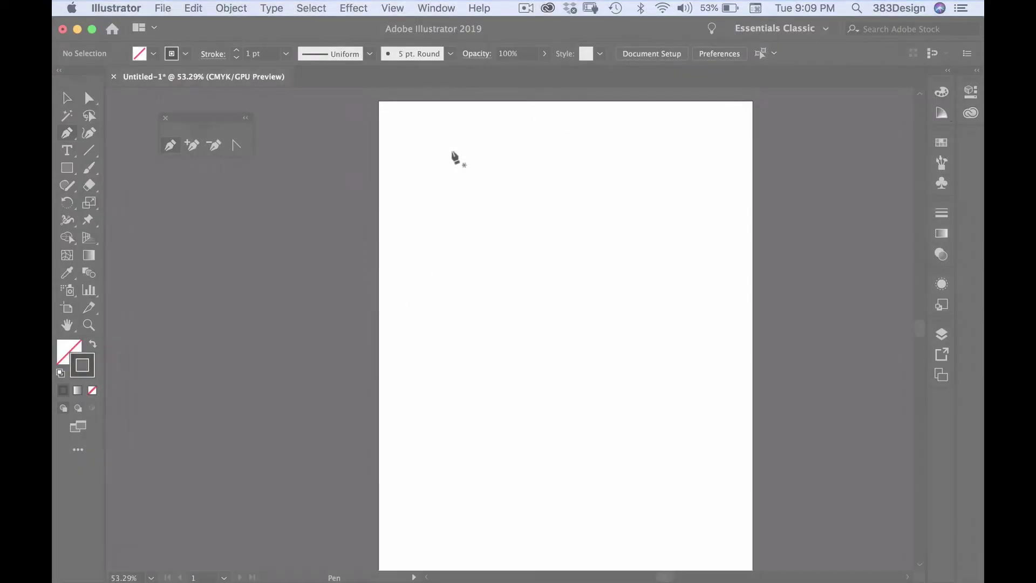
left_click(451, 151)
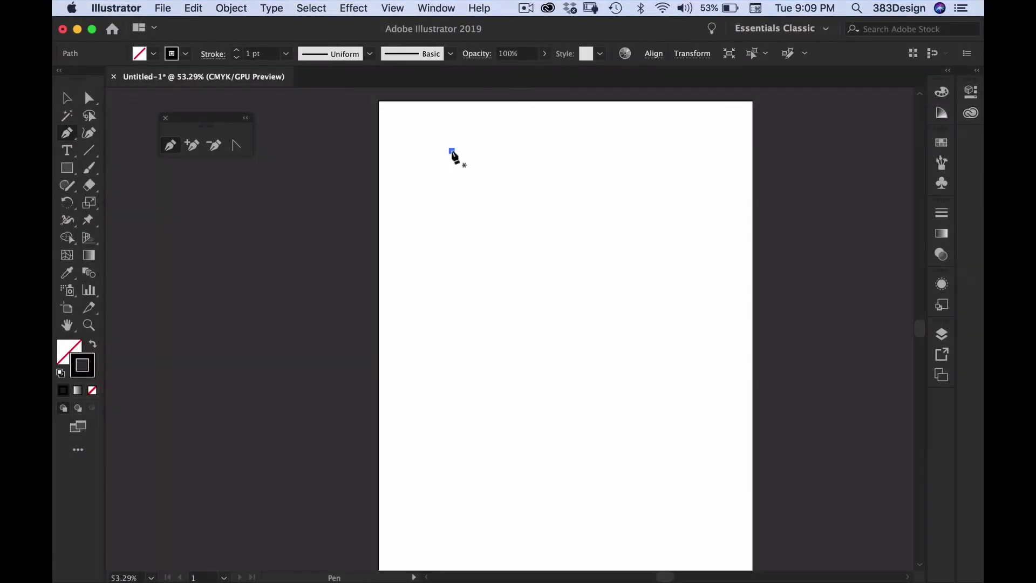
left_click(655, 151)
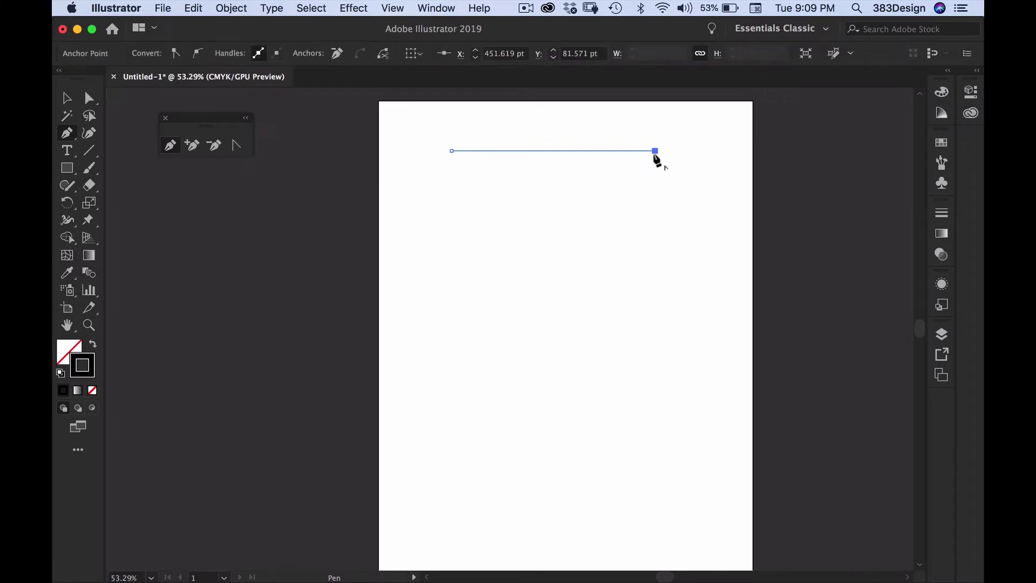
left_click(455, 177)
left_click(663, 188)
left_click(462, 214)
left_click(665, 237)
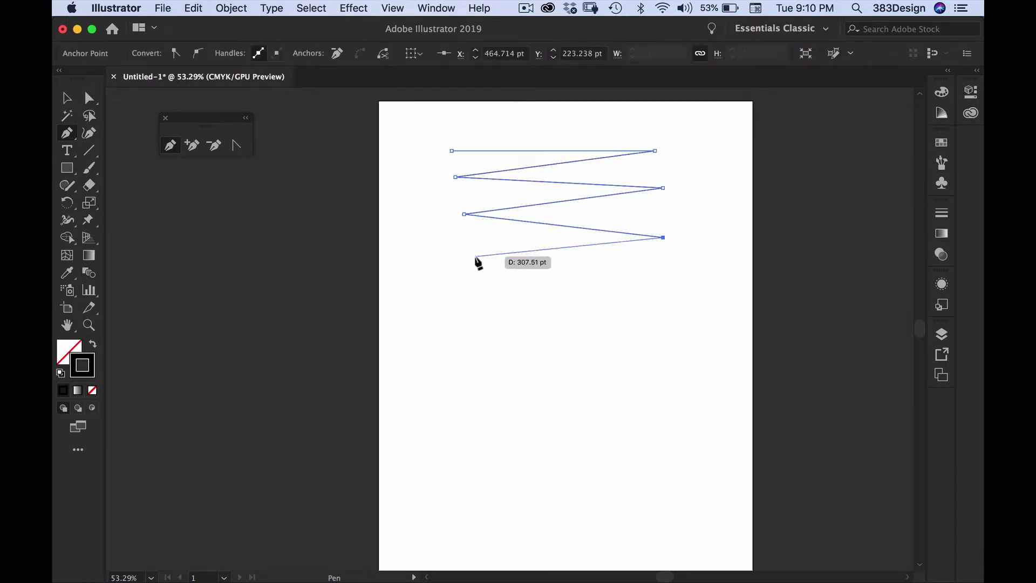
left_click(470, 260)
key("Escape")
- Draw a smooth S-shaped curved path below the zigzag, pulling out direction handles at its anchor points
left_click(431, 343)
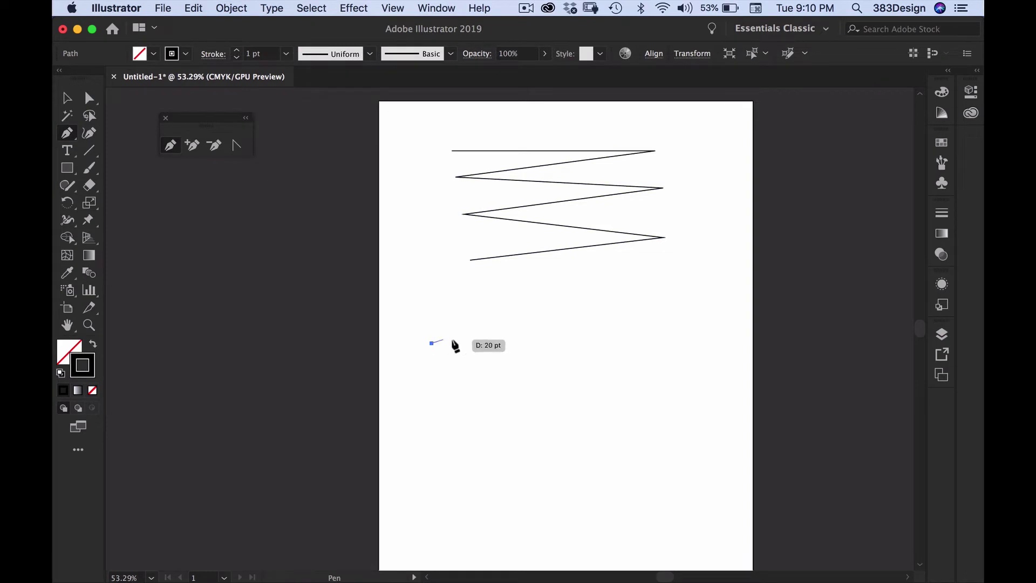
left_click(629, 373)
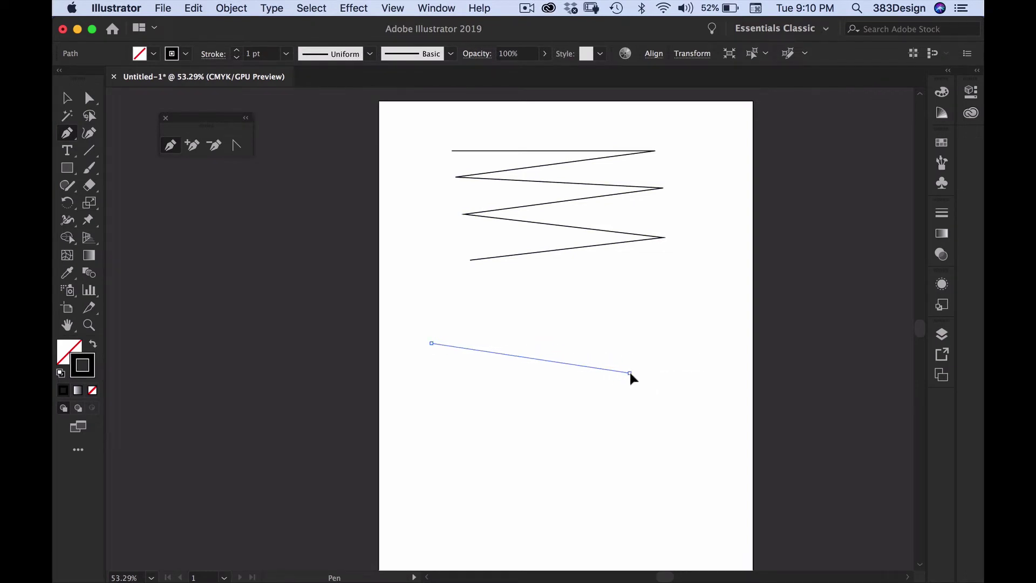
mouse_move(629, 372)
left_mouse_down()
mouse_move(649, 396)
mouse_move(654, 443)
mouse_move(631, 460)
mouse_move(655, 455)
mouse_move(691, 418)
mouse_move(700, 387)
mouse_move(681, 313)
mouse_move(594, 321)
mouse_move(558, 402)
mouse_move(634, 412)
mouse_move(663, 374)
mouse_move(727, 375)
mouse_move(708, 340)
mouse_move(657, 351)
mouse_move(706, 286)
mouse_move(650, 346)
mouse_move(661, 486)
mouse_move(673, 349)
mouse_move(640, 435)
left_mouse_up()
left_click_drag(494, 451, 490, 495)
left_click_drag(617, 514, 674, 488)
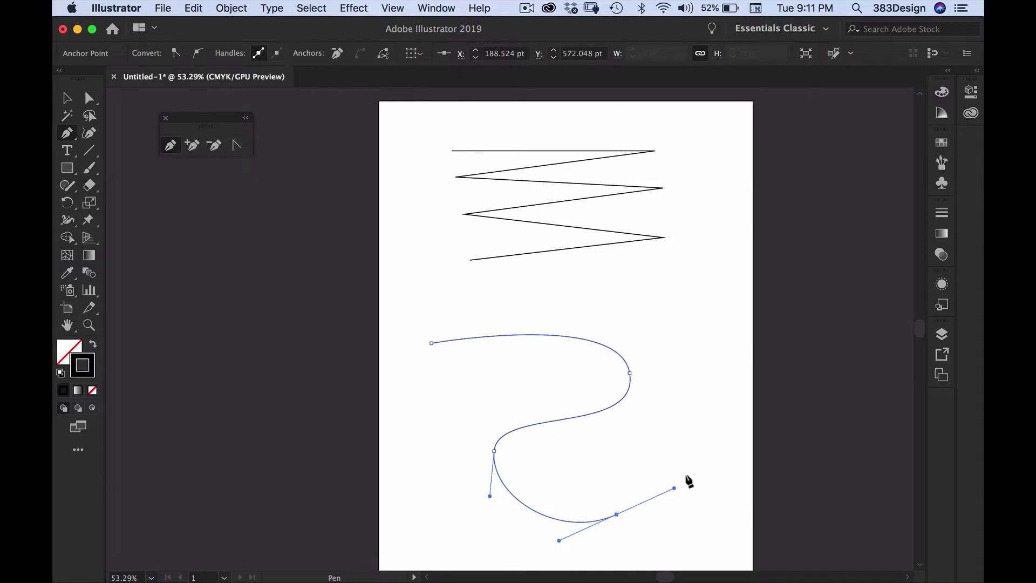
- Extend the S-shaped path with many overlapping curved loops across the lower artboard
left_click_drag(700, 365, 661, 334)
left_click_drag(557, 401, 594, 344)
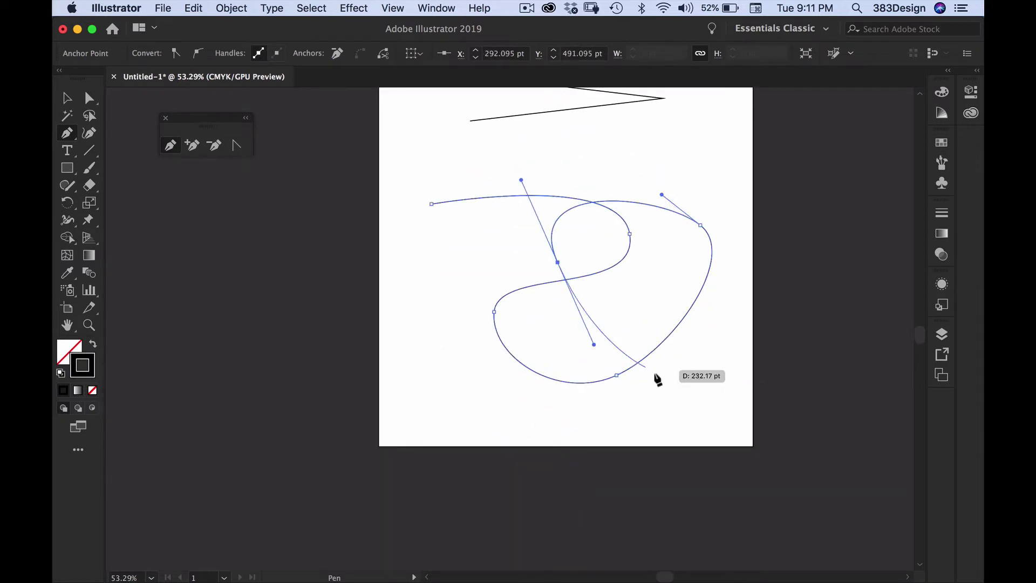
left_click_drag(668, 375, 562, 235)
left_click_drag(437, 314, 475, 252)
left_click(529, 227)
left_click_drag(587, 231, 677, 345)
left_click_drag(719, 359, 728, 281)
left_click_drag(724, 229, 657, 255)
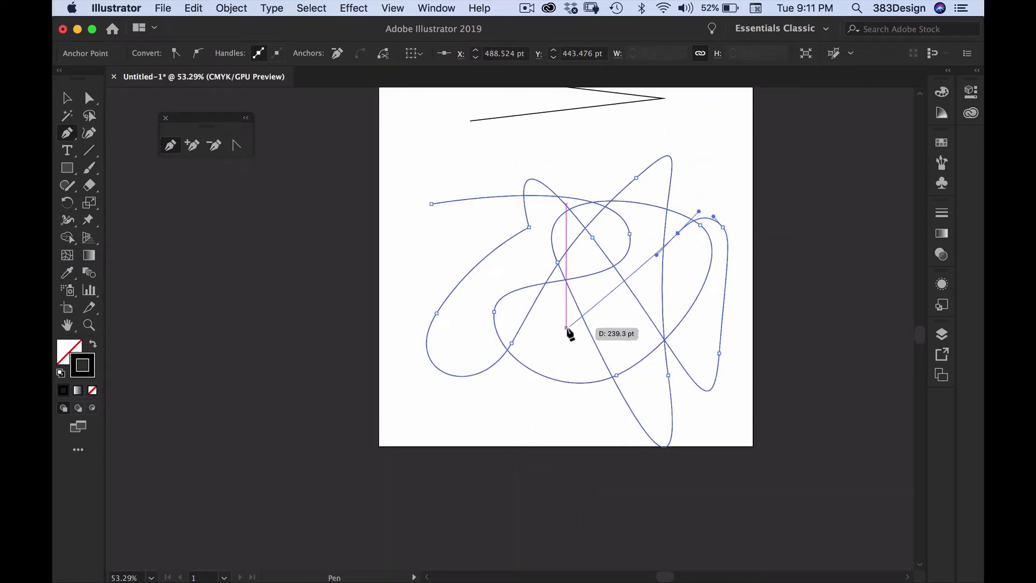
left_click_drag(565, 329, 517, 313)
left_click_drag(488, 227, 526, 160)
left_click_drag(600, 168, 746, 157)
left_click_drag(655, 129, 608, 141)
left_click_drag(458, 253, 460, 329)
left_click_drag(526, 400, 557, 404)
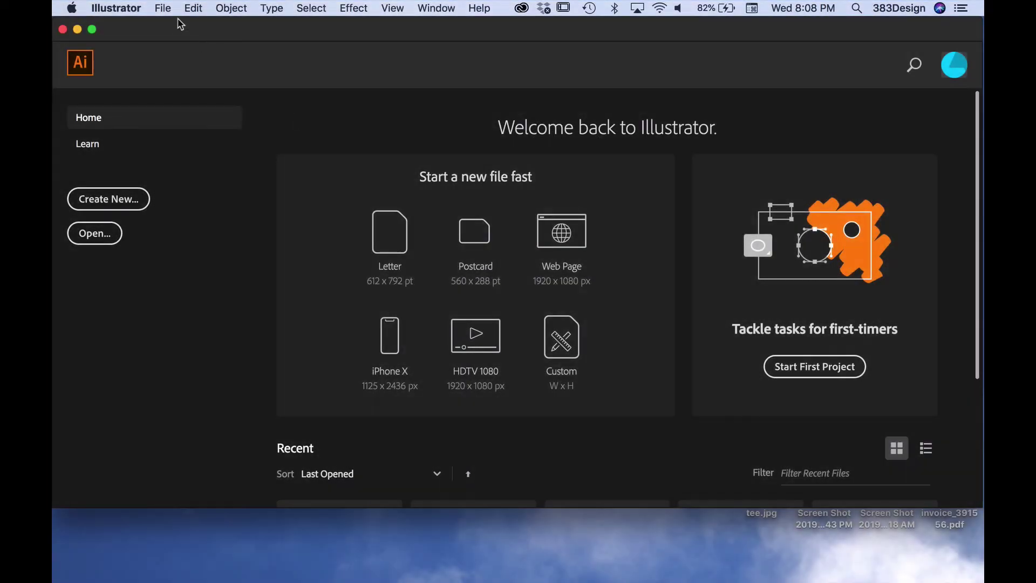
- Open tee.jpg from the Desktop and bring up the opacity setting for the T-shirt image
left_click(162, 7)
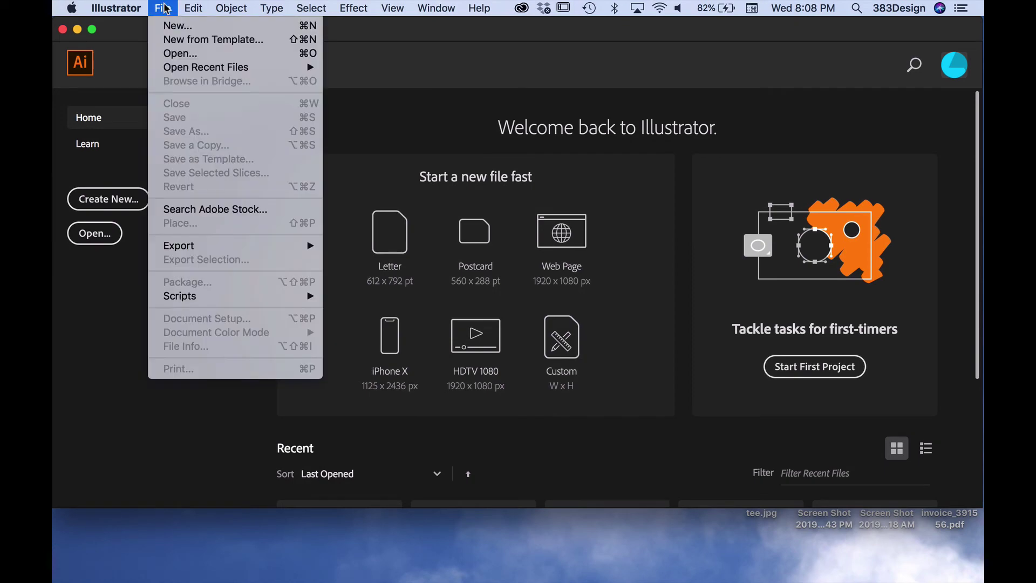
left_click(176, 53)
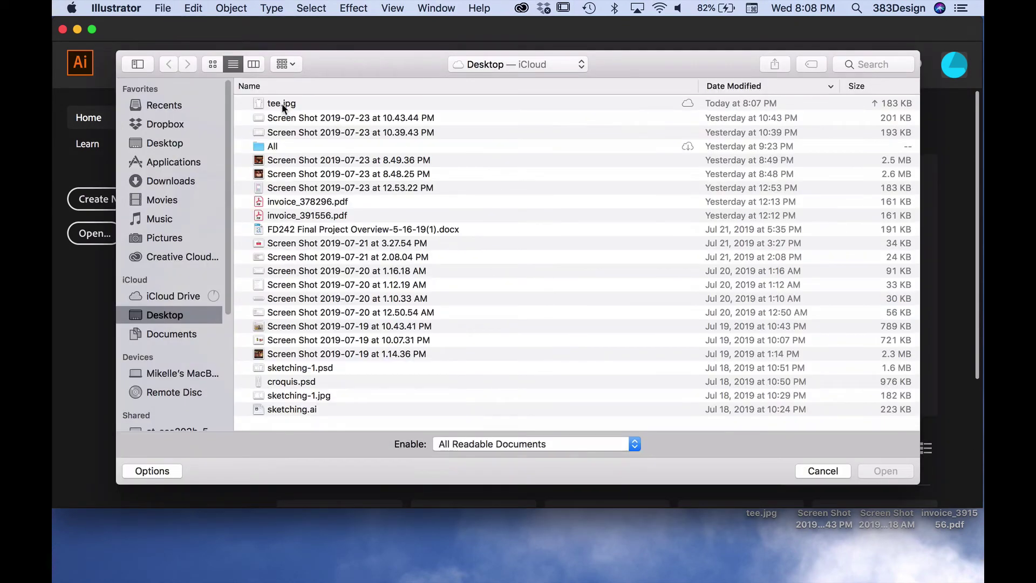
left_click(282, 102)
left_click(874, 471)
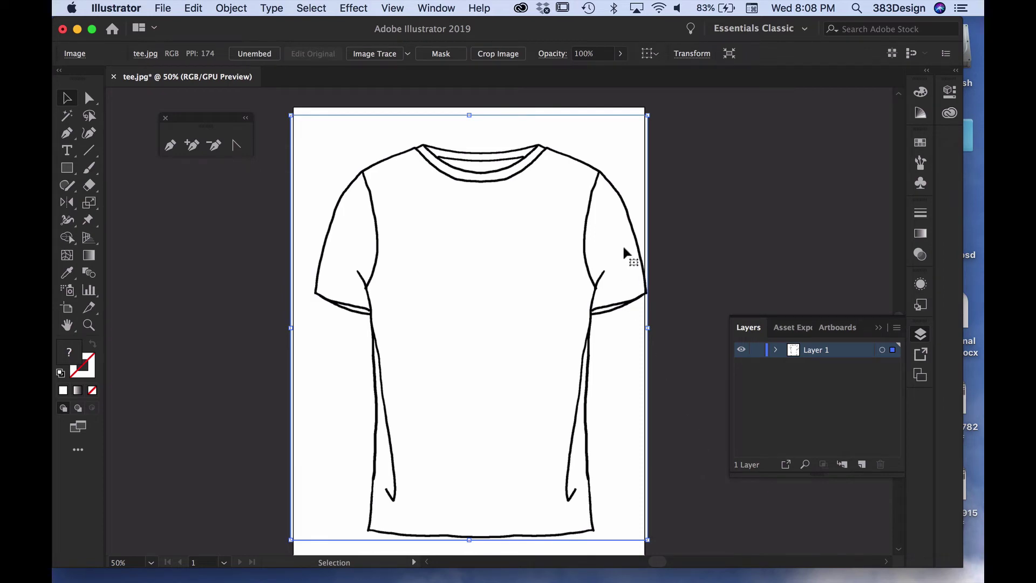
left_click(620, 54)
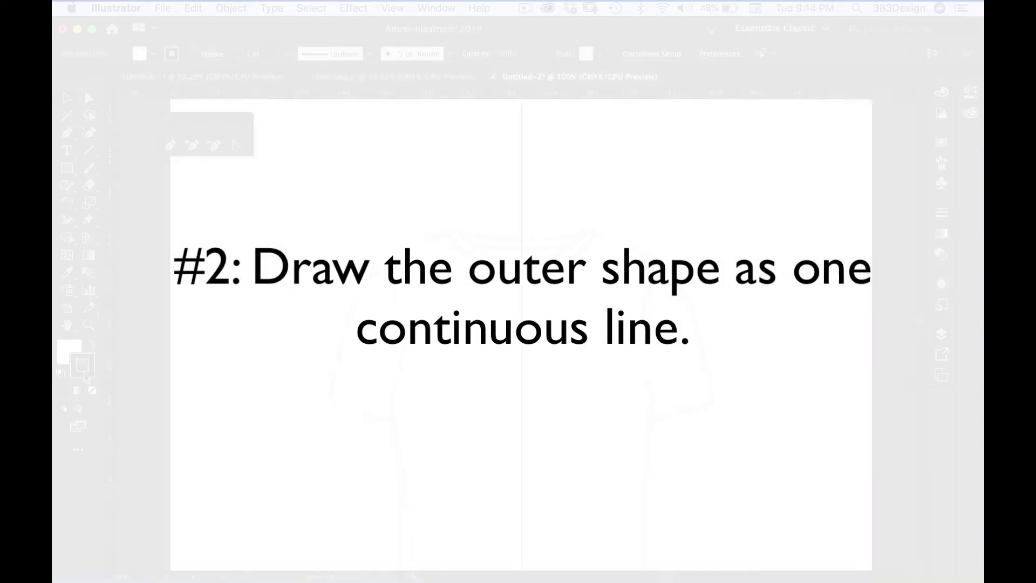
- With fill set to none, trace the tee's left half from the neckline at the center guide over the shoulder to the outer sleeve corner
left_click(69, 352)
left_click(92, 390)
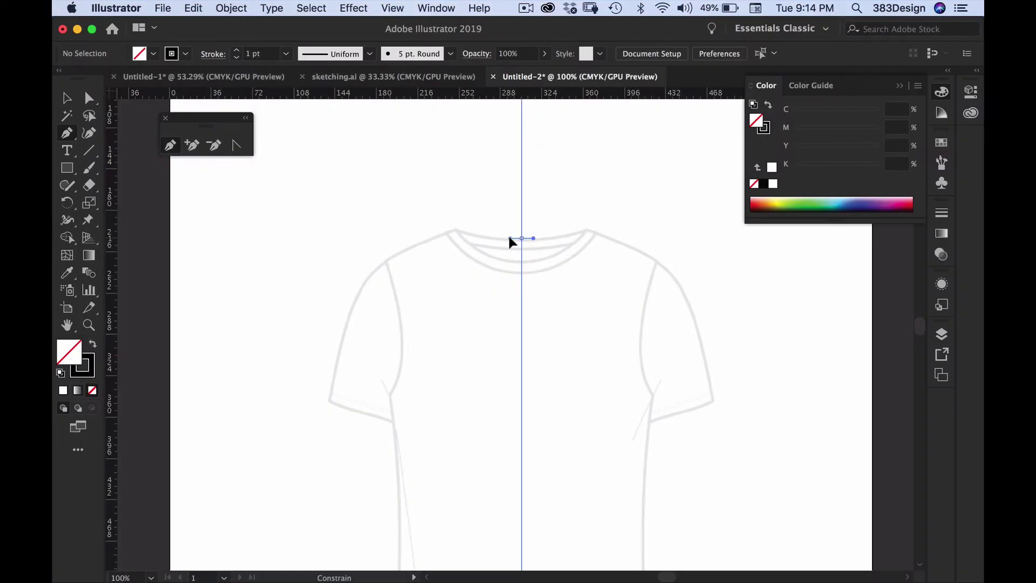
left_click_drag(510, 241, 503, 238)
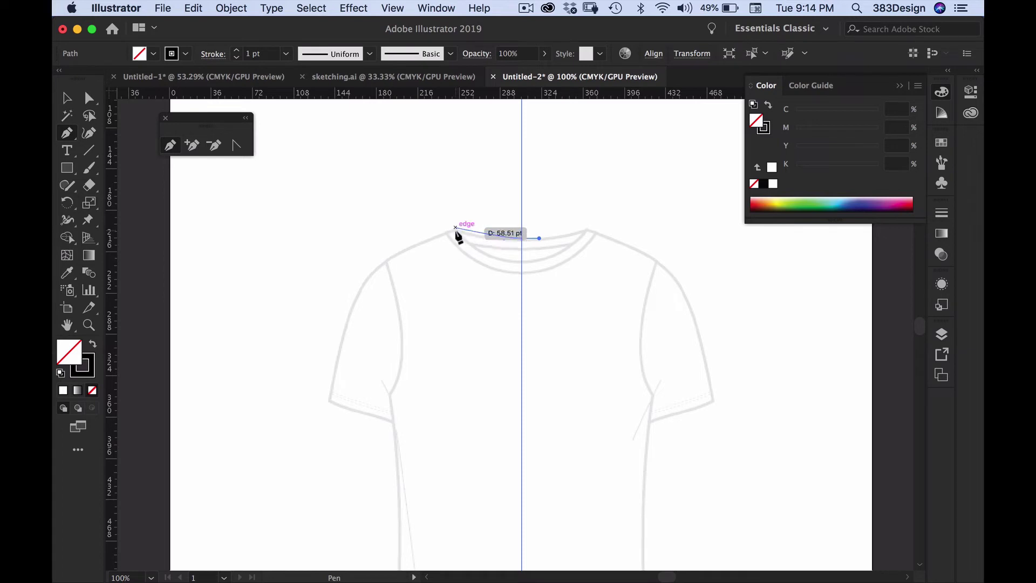
left_click(456, 228)
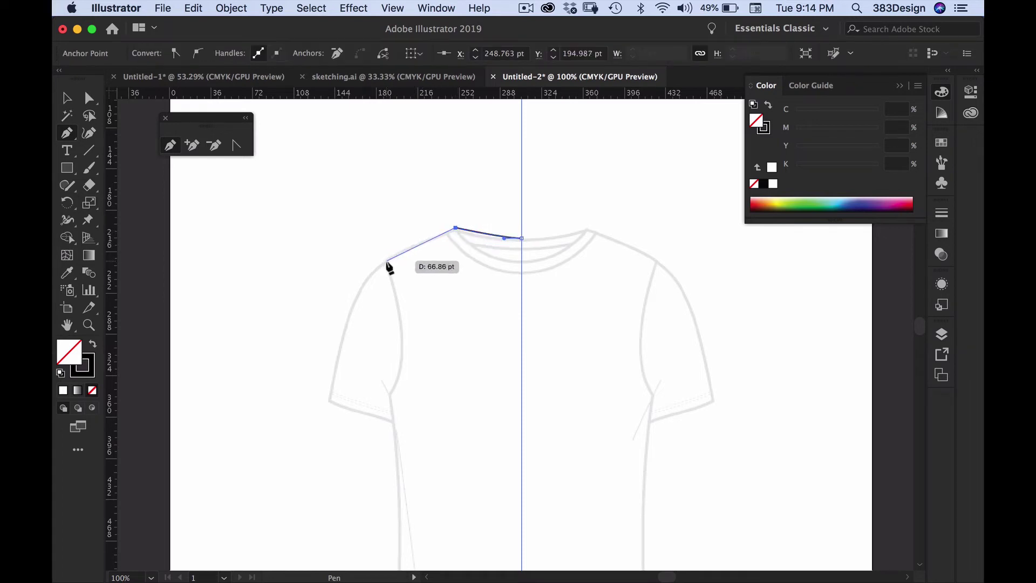
left_click_drag(387, 262, 371, 275)
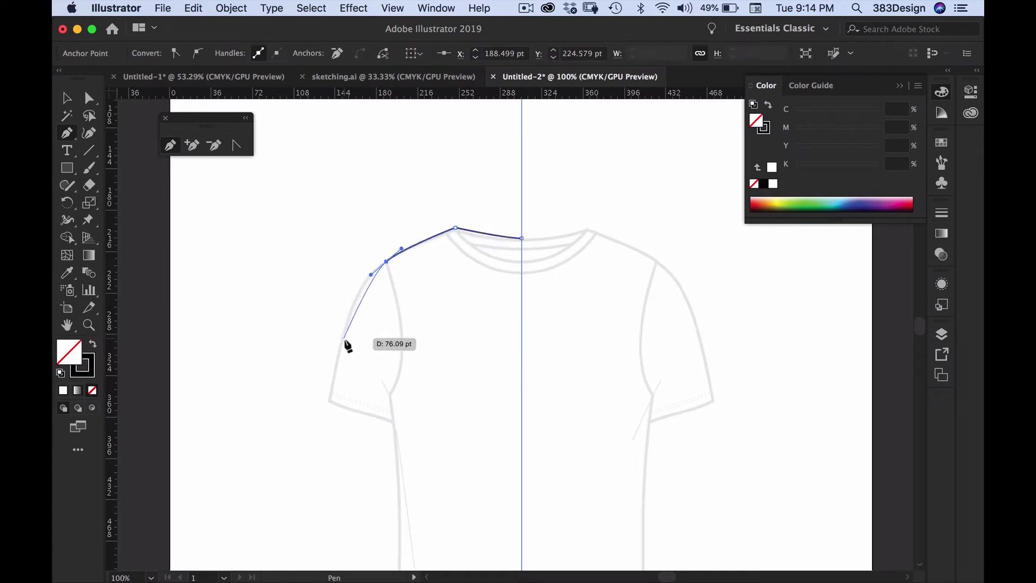
left_click_drag(327, 403, 300, 523)
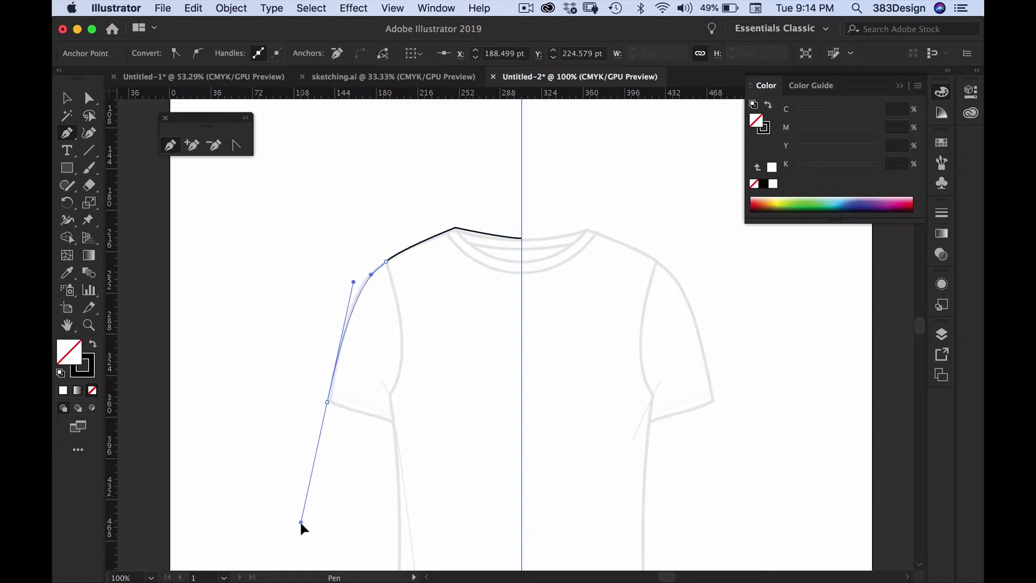
left_click(327, 402)
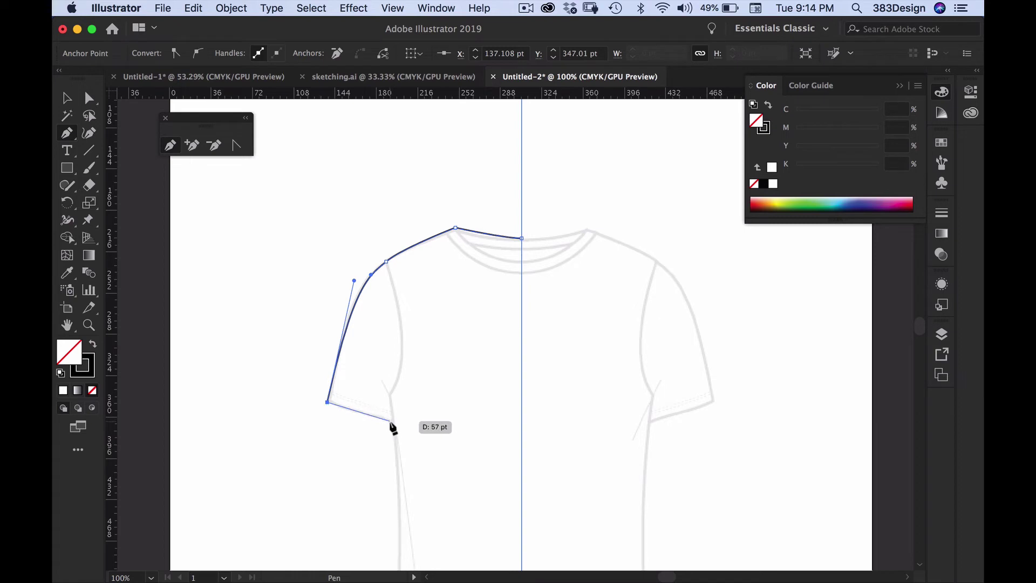
- Continue the outline along the sleeve hem to the underarm and down the curved side seam to the bottom corner, converting it to a corner
left_click_drag(390, 421, 399, 426)
left_click(416, 434, "alt+super")
left_click_drag(444, 402, 421, 324)
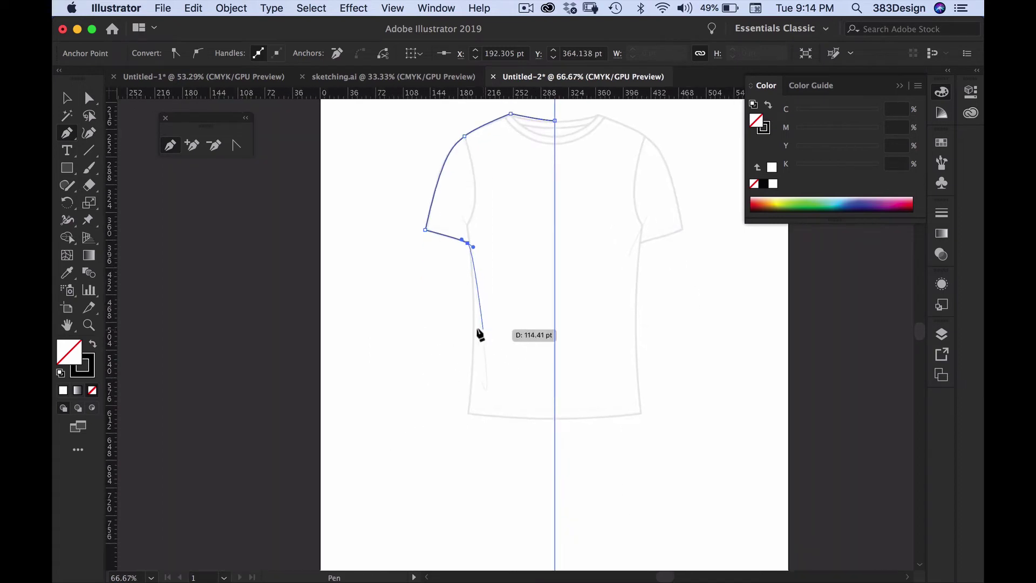
left_click_drag(467, 413, 456, 507)
left_click(467, 414)
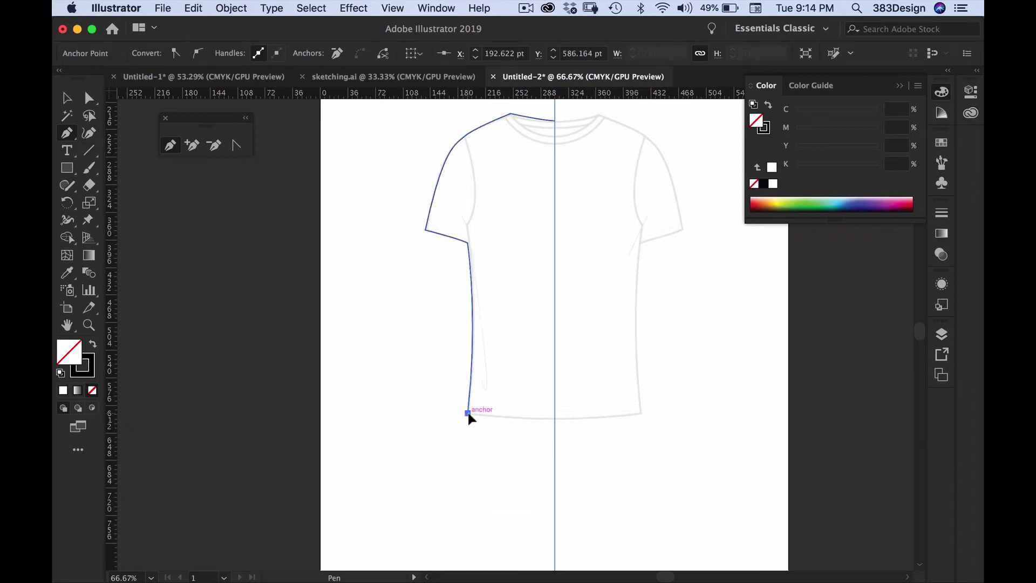
- Finish the half outline with a curved bottom hem ending on the center guide, and deselect the path
left_click(556, 420)
left_click_drag(592, 421, 605, 421)
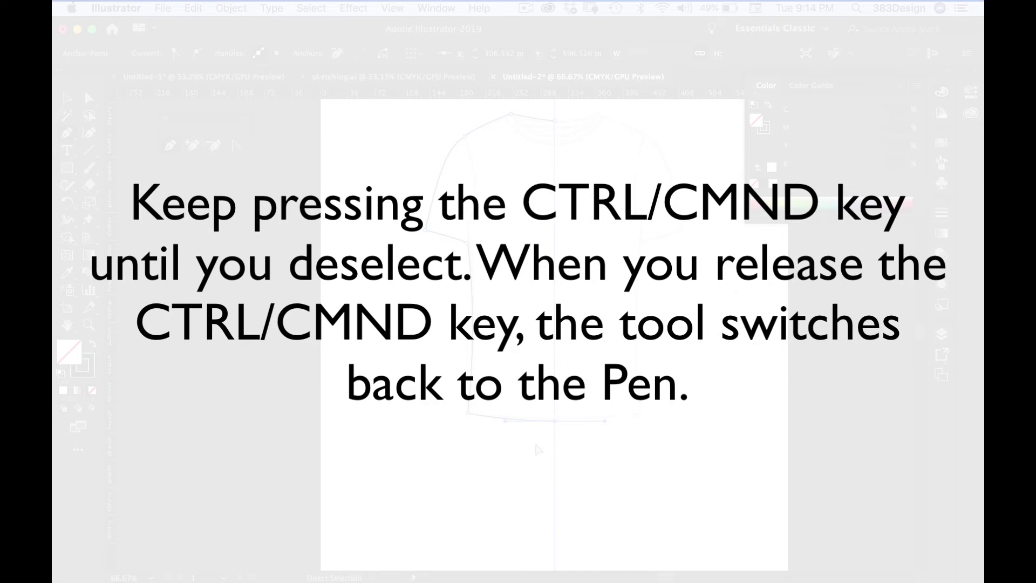
left_click(536, 445, "super")
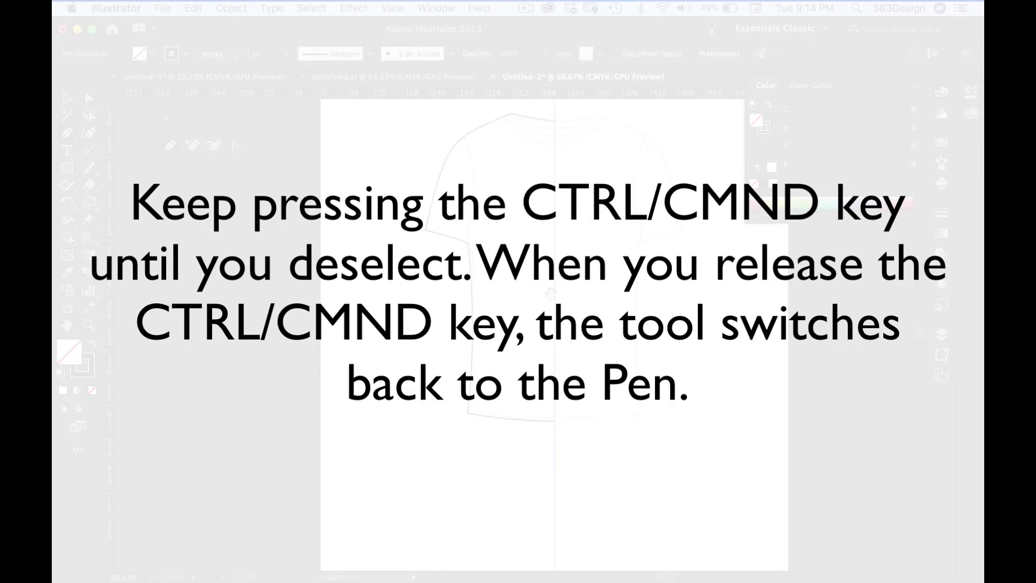
left_click(548, 297, "super")
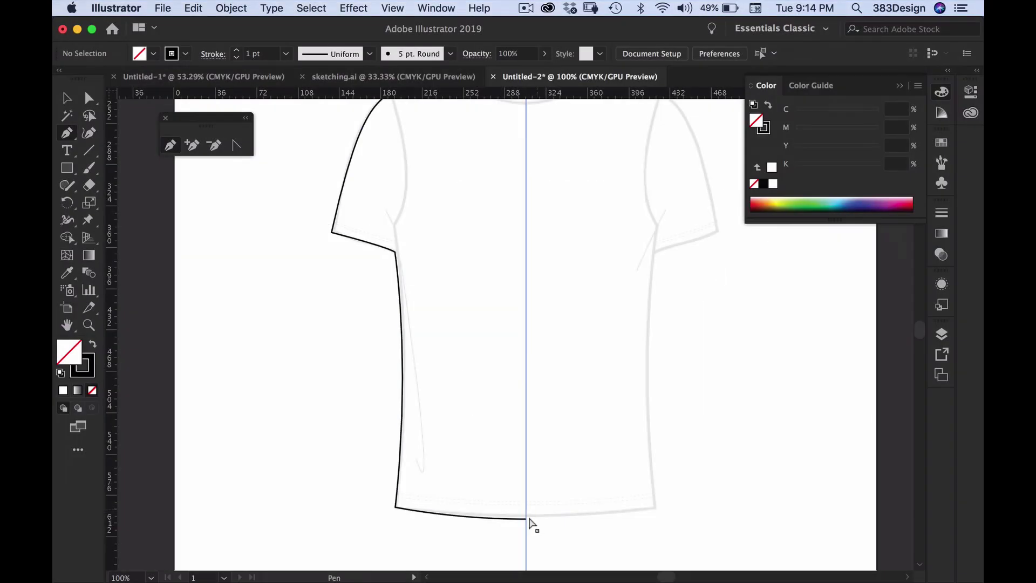
left_click(527, 518)
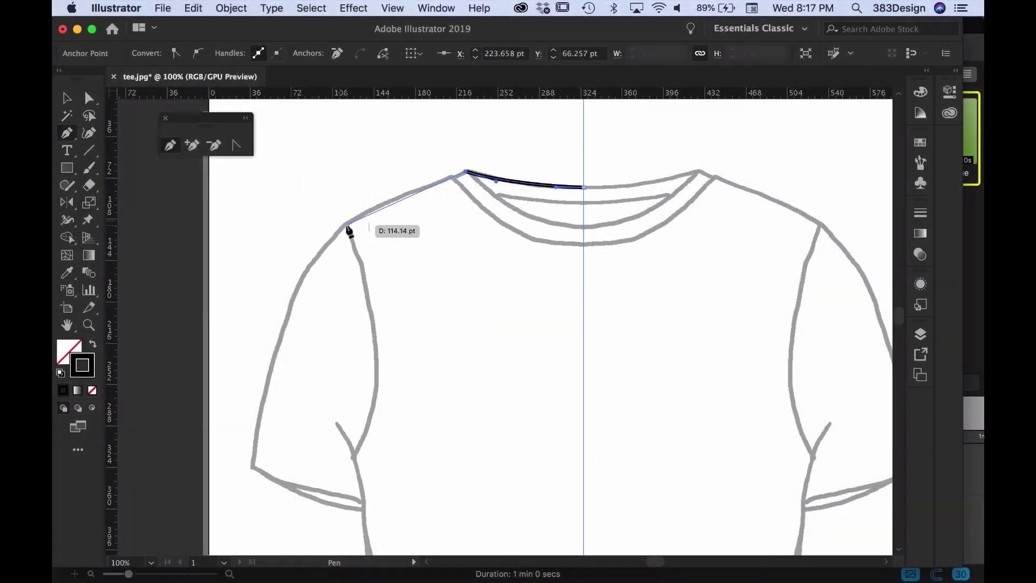
- In tee.jpg, trace the shoulder and outer sleeve curve using only two anchor points, and continue from the sleeve corner toward the underarm
left_click_drag(346, 225, 323, 244)
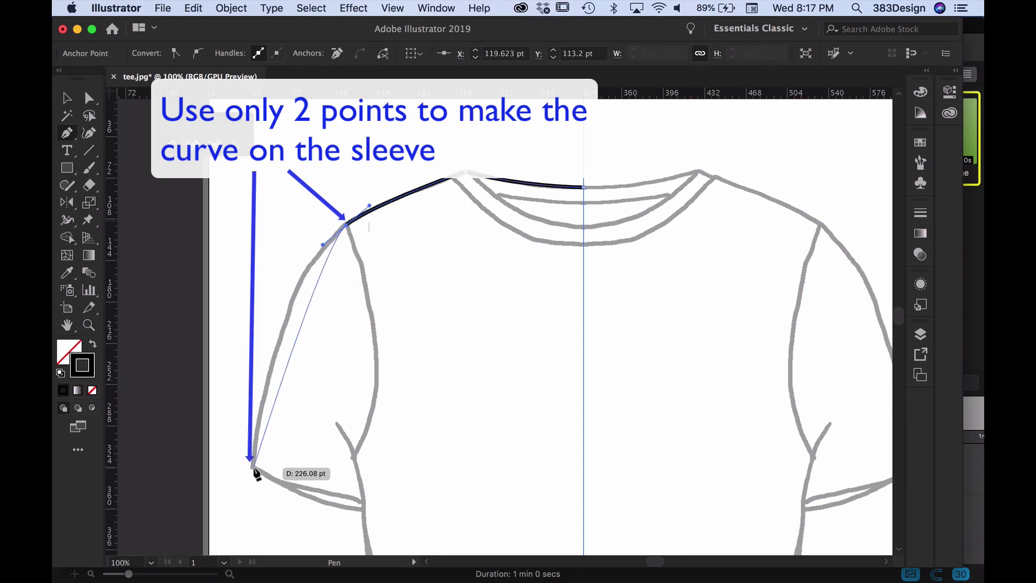
left_click_drag(253, 468, 243, 556)
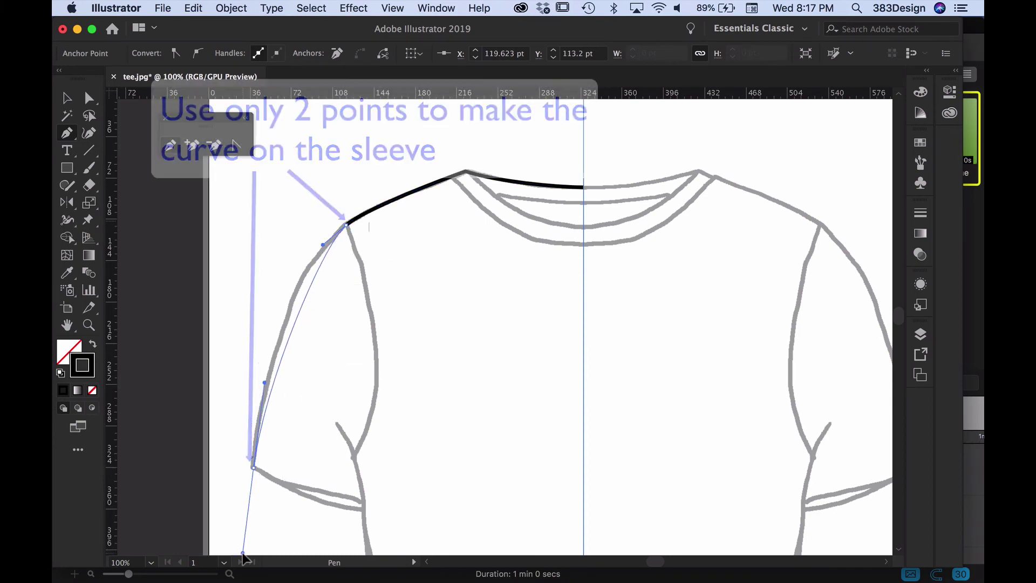
left_click_drag(243, 554, 236, 543)
left_click_drag(235, 400, 217, 537)
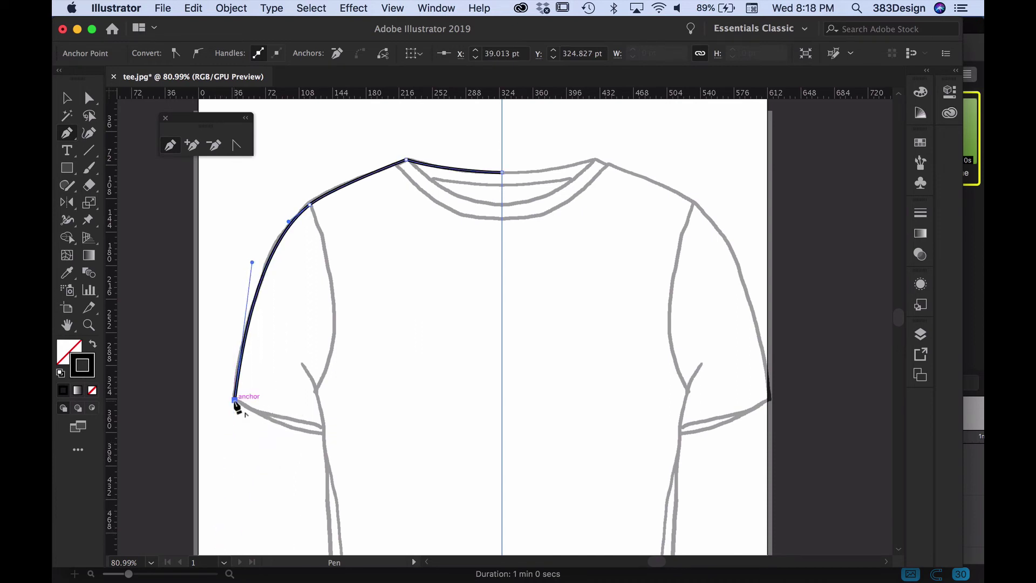
left_click_drag(236, 400, 327, 440)
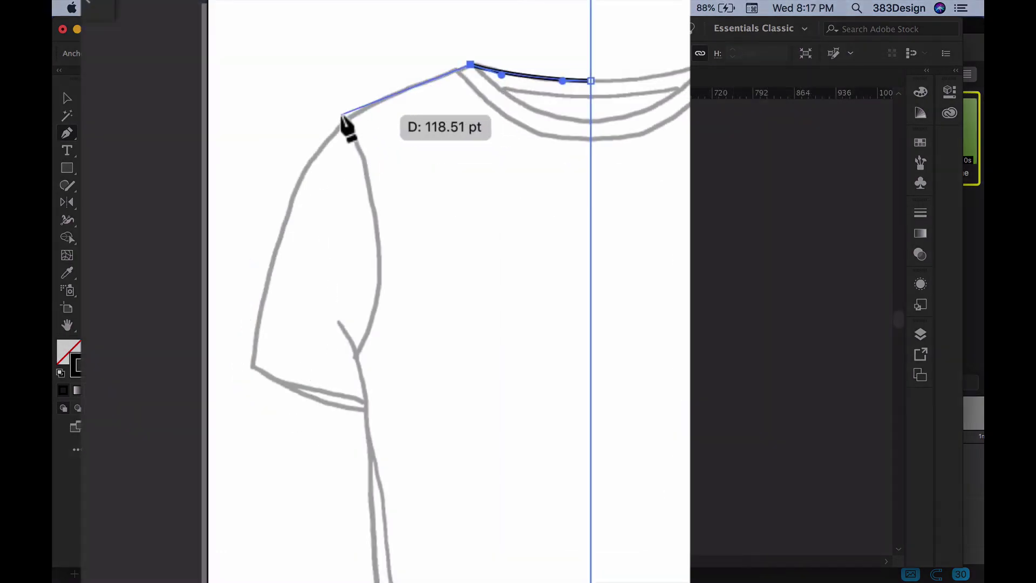
- Trace the sleeve curve using several extra anchor points between shoulder and sleeve corner, and continue along the sleeve hem
left_click_drag(339, 122, 321, 144)
left_click_drag(285, 219, 280, 242)
left_click_drag(263, 290, 259, 314)
left_click(250, 364)
left_click_drag(365, 411, 391, 410)
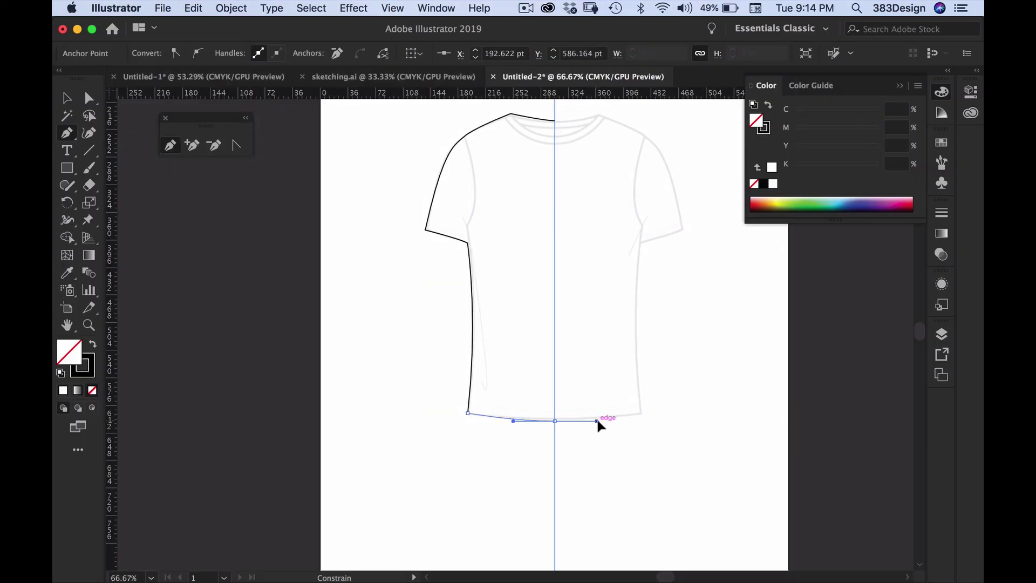
- In Untitled-2, shape the bottom hem's curve with a horizontal direction handle at the center guide
left_click_drag(596, 416, 546, 444)
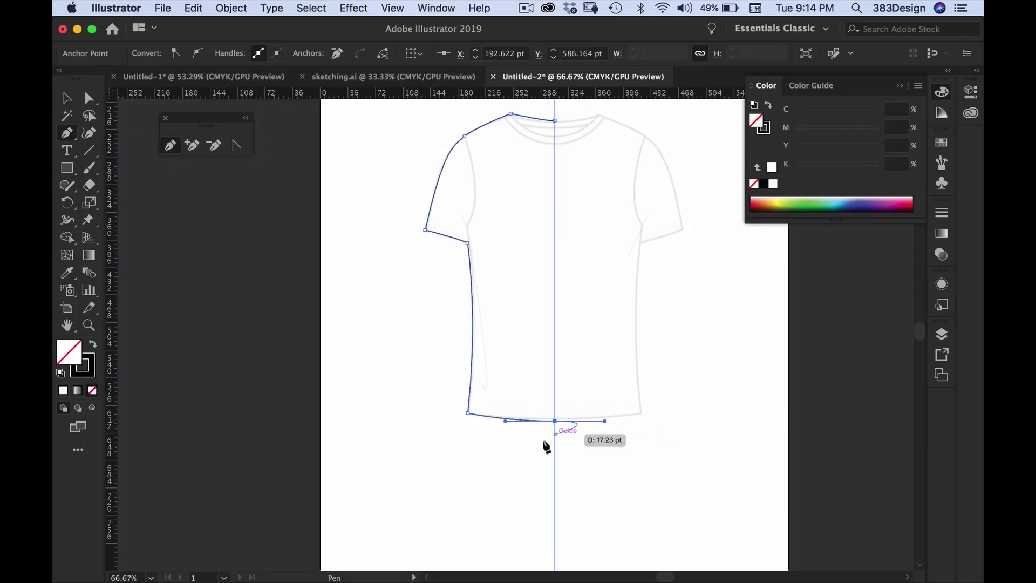
- Deselect the outline, then nudge the bottom hem's end anchor on the center guide up 3 pt to match the sketch
key("super+shift+a")
left_click(545, 295)
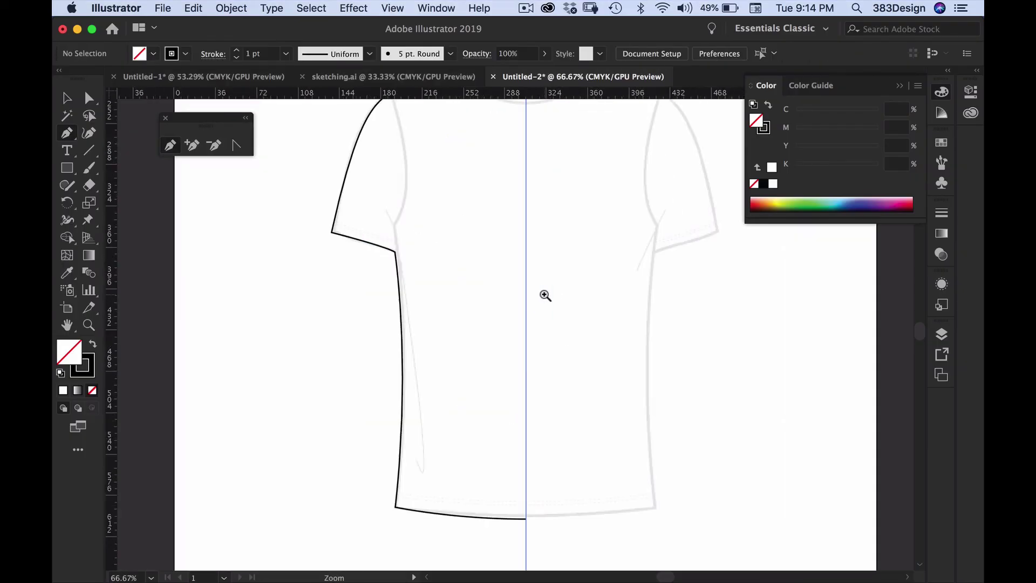
left_click(526, 518)
key("Up")
key("Up")
key("Up")
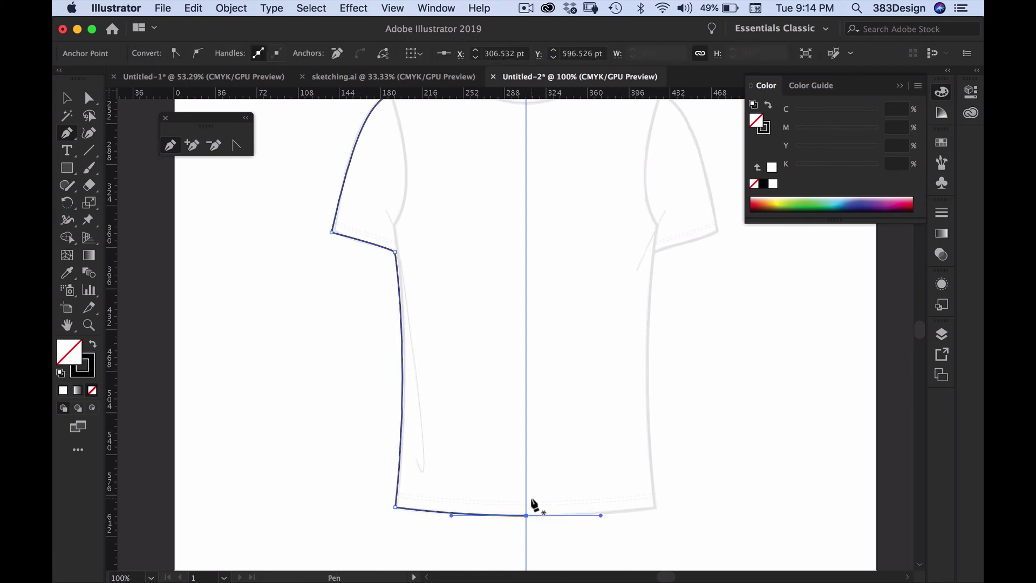
- Nudge the underarm anchor, where the sleeve hem meets the side seam, 1 pt to the right and deselect the path
left_click_drag(494, 212, 482, 312)
left_click(342, 390, "super")
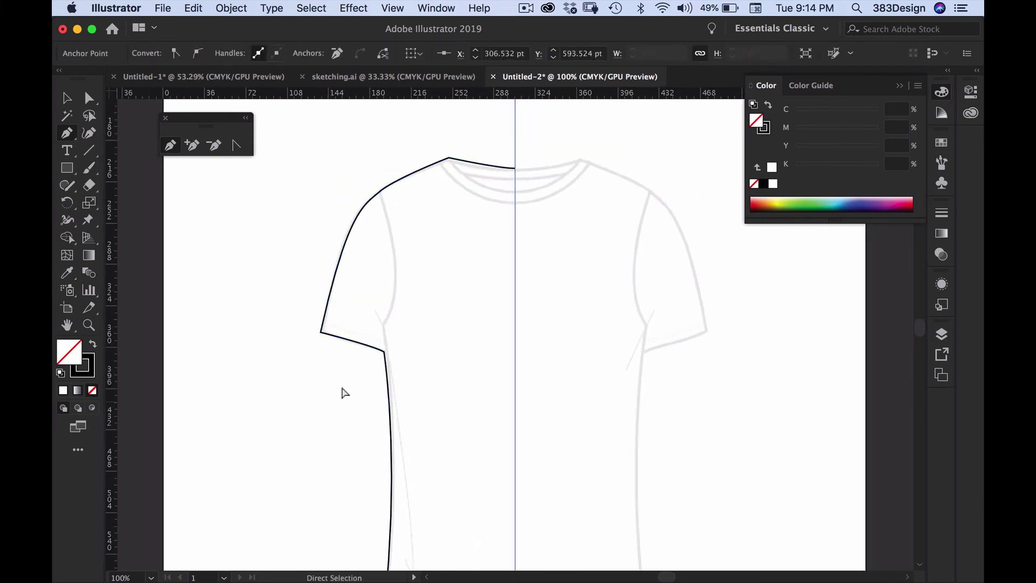
left_click(384, 353, "super")
key("Right")
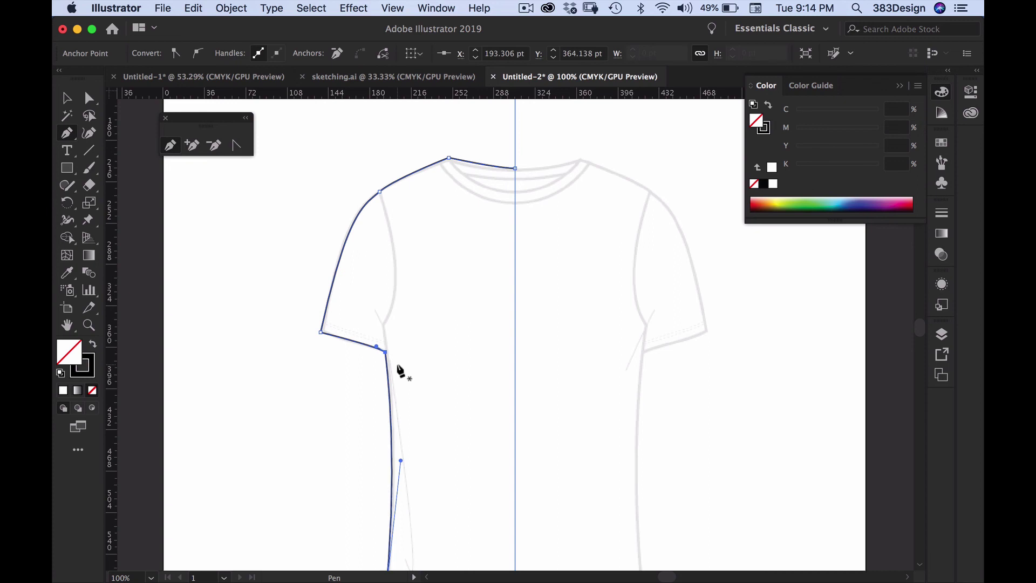
left_click(431, 247, "super")
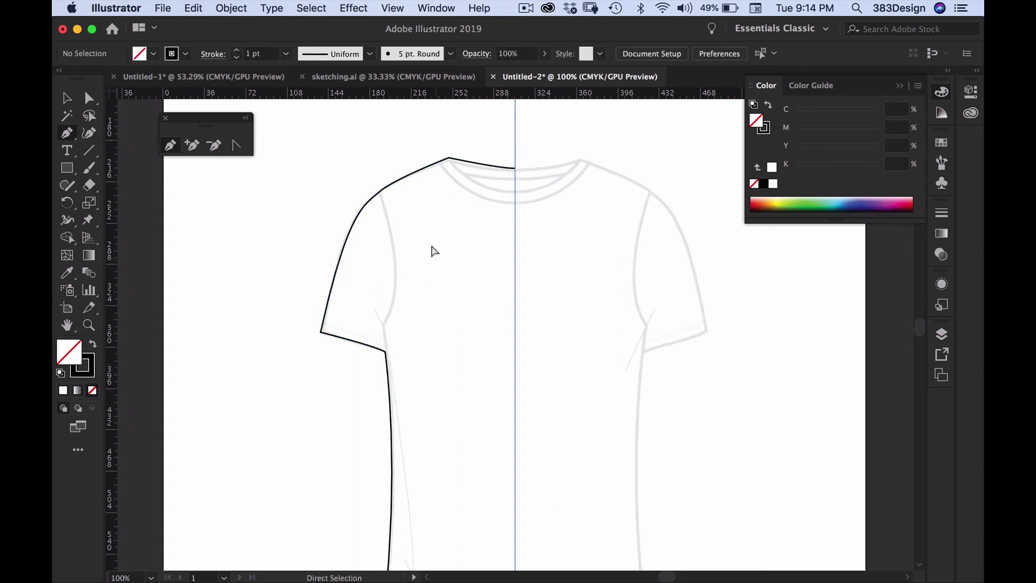
- Draw the armhole seam as a curved path from the shoulder anchor to the underarm crease and down onto the side seam, then deselect it
left_click(380, 192)
left_click_drag(380, 322, 385, 378)
left_click(384, 325)
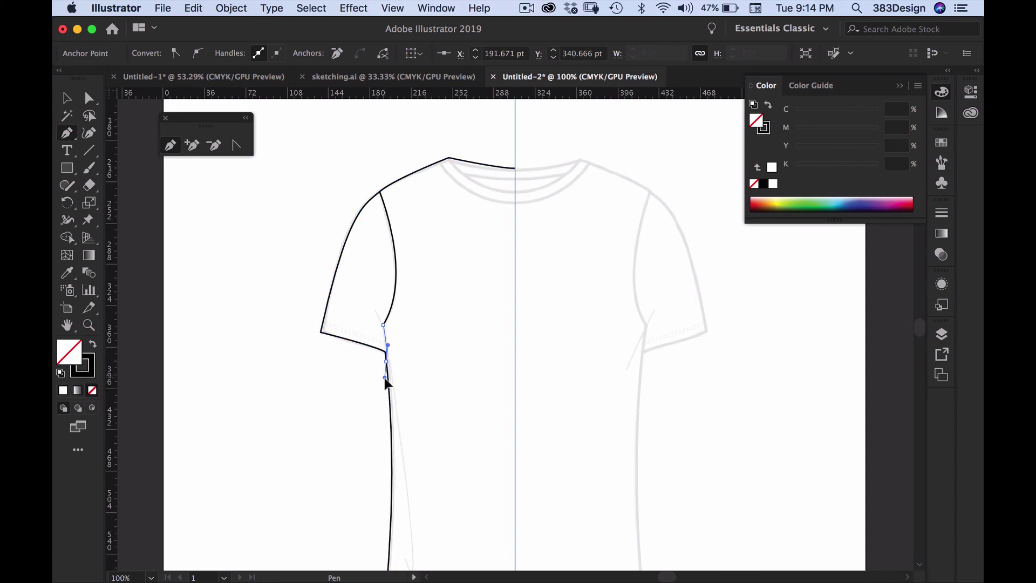
left_click(411, 338, "super")
- Nudge the armhole seam's corner anchor at the underarm crease 1 pt to the left
left_click_drag(444, 275, 424, 328)
left_click(428, 378, "super")
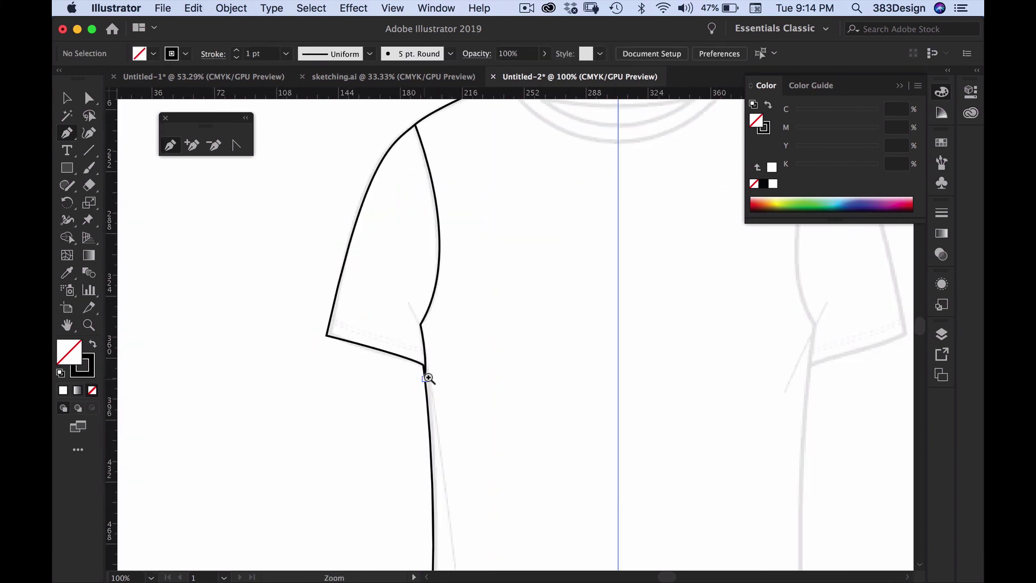
left_click(436, 367, "super")
left_click(490, 278, "super")
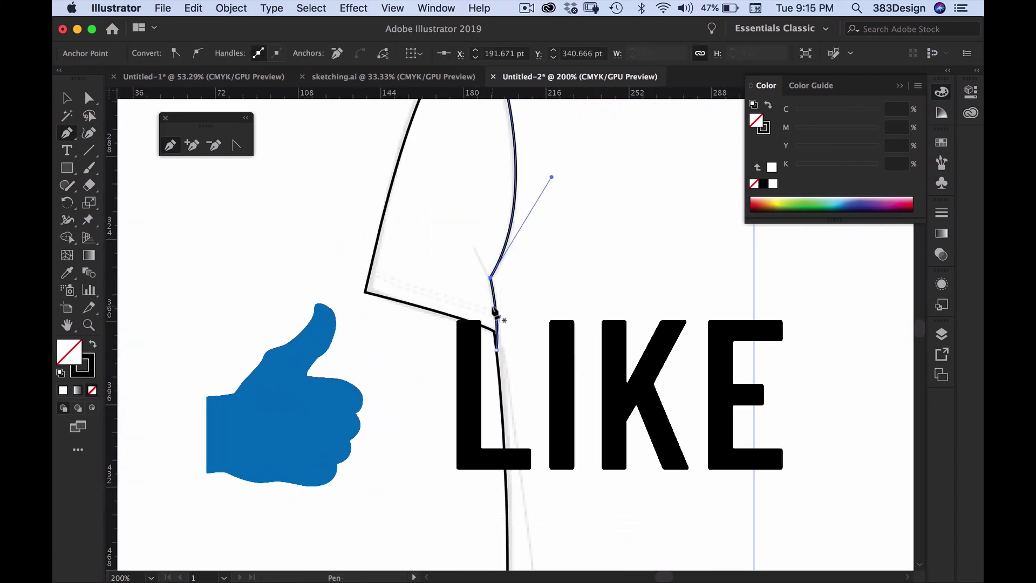
key("Left")
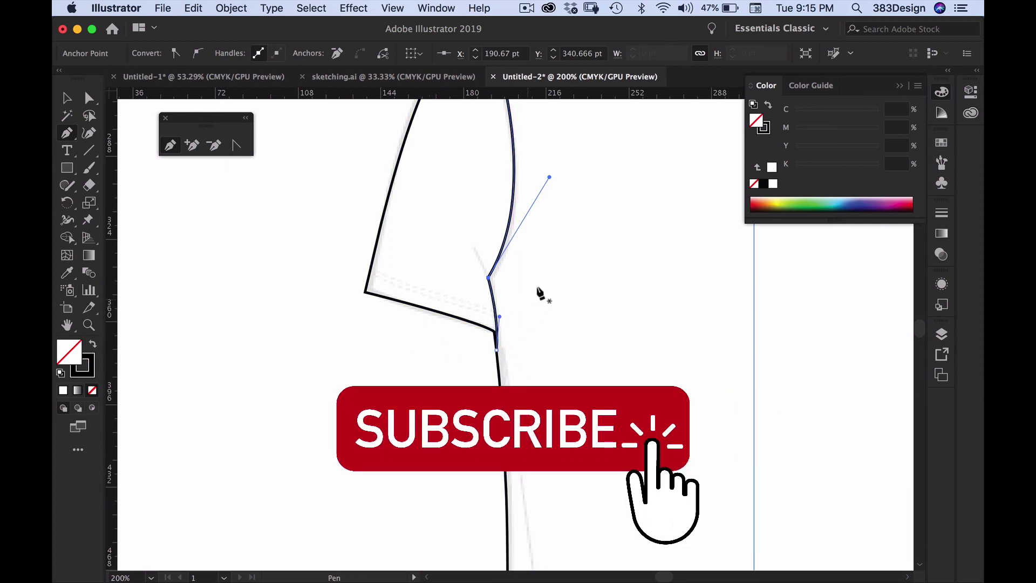
- Adjust the direction handle of the short segment below the armhole's corner anchor so it follows the side seam, and deselect the path
scroll(540, 293, "up", 5)
scroll(540, 293, "right", 4)
scroll(463, 354, "down", 1)
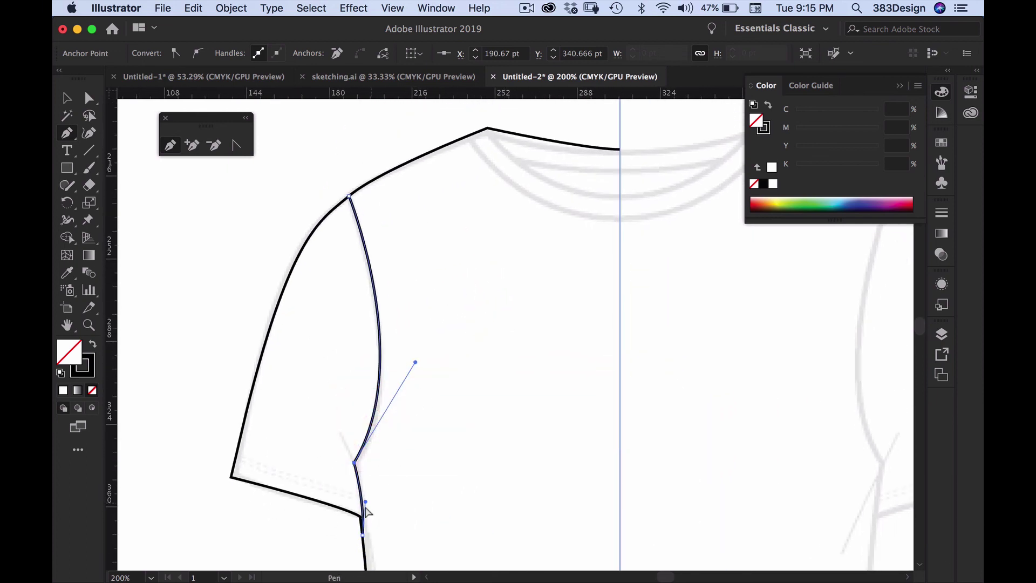
left_click_drag(365, 502, 361, 497)
left_click(396, 448, "super")
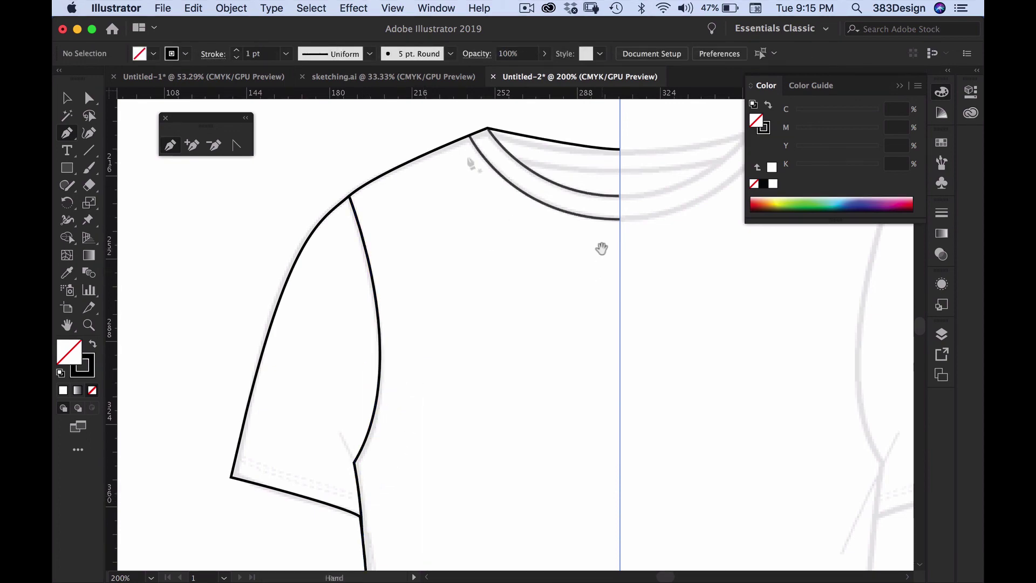
left_click_drag(601, 248, 456, 292)
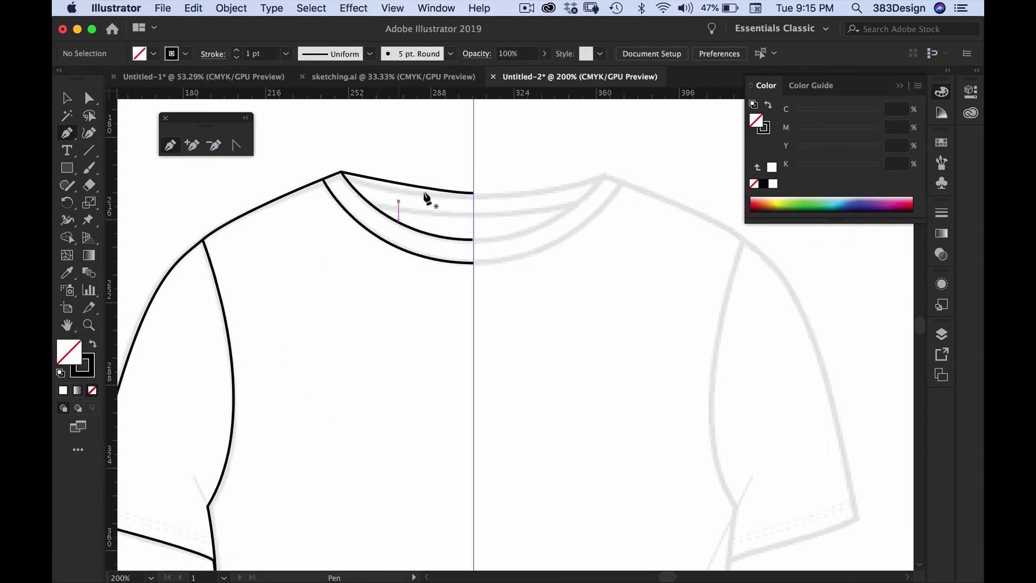